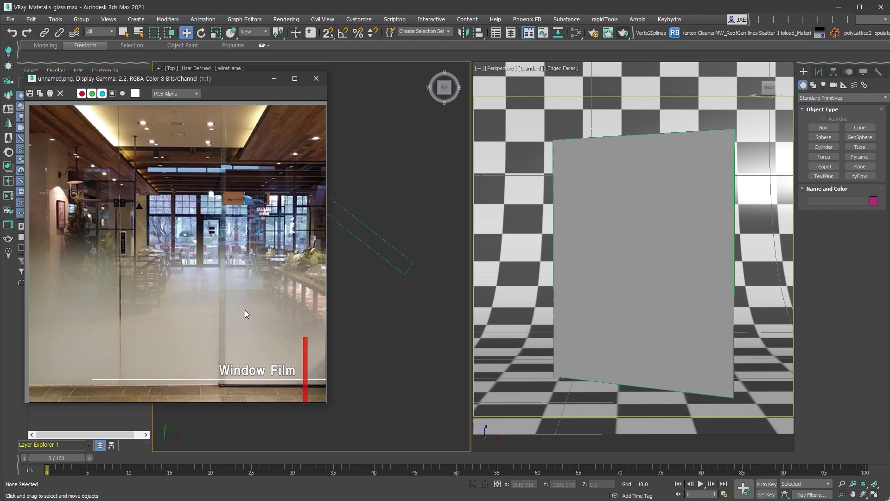
Select the upright box panel, render the perspective view for reference, and open the Slate Material Editor
{"action": "left_click", "coordinate": [698, 228]}
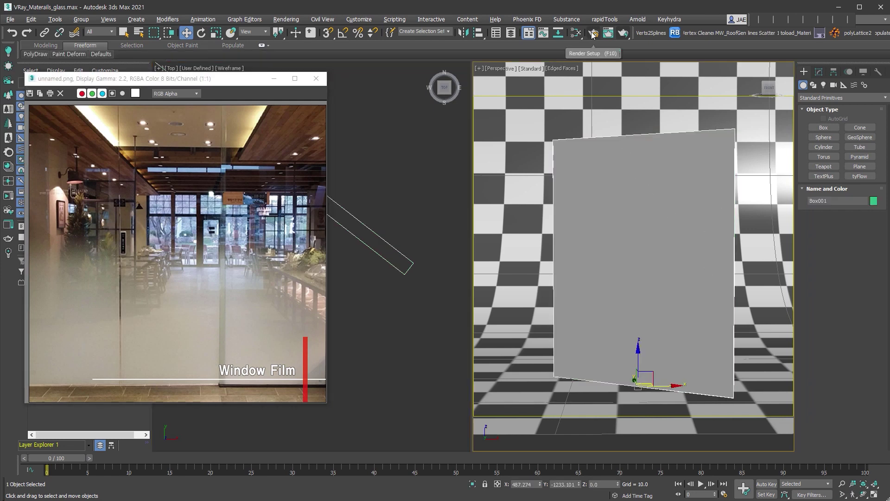
{"action": "left_click", "coordinate": [623, 33]}
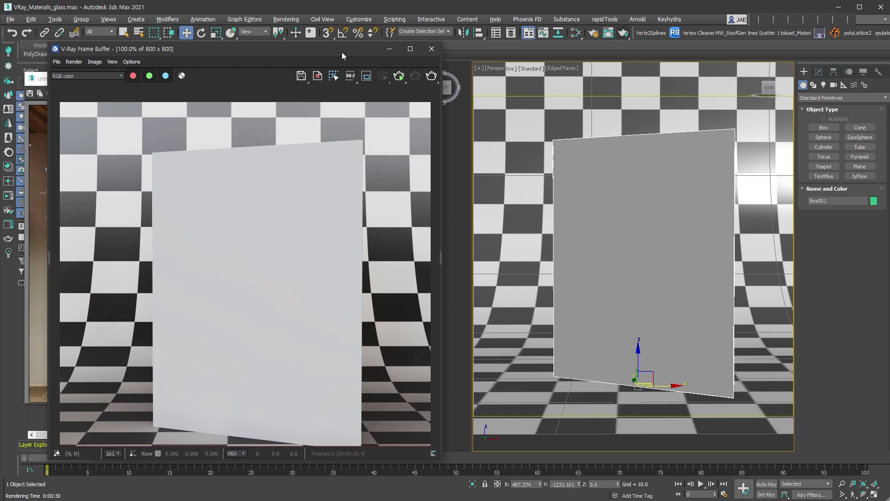
{"action": "left_click_drag", "start_coordinate": [351, 53], "coordinate": [340, 49]}
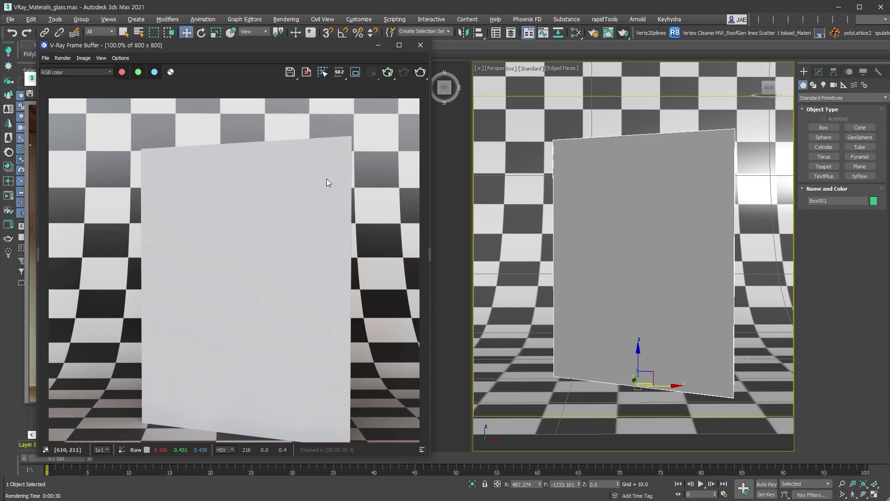
{"action": "left_click", "coordinate": [575, 33]}
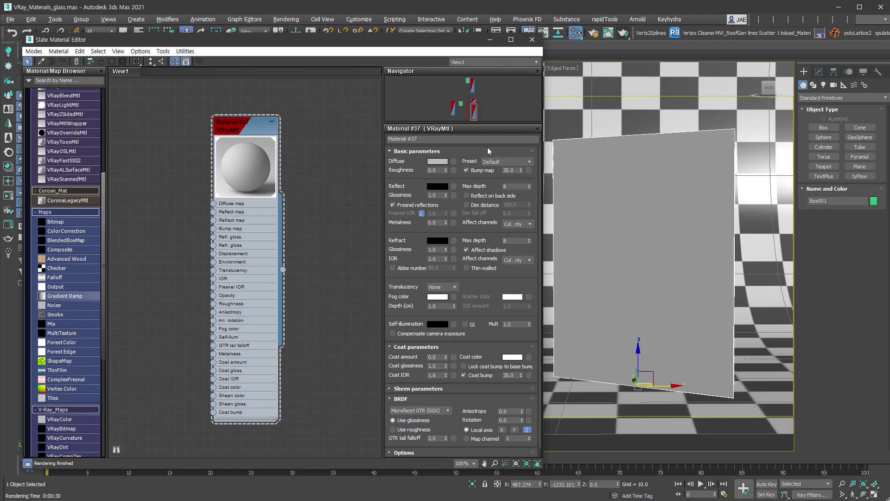
Try the Glass preset on the panel's VRayMtl and restore the Default preset
{"action": "left_click", "coordinate": [529, 164]}
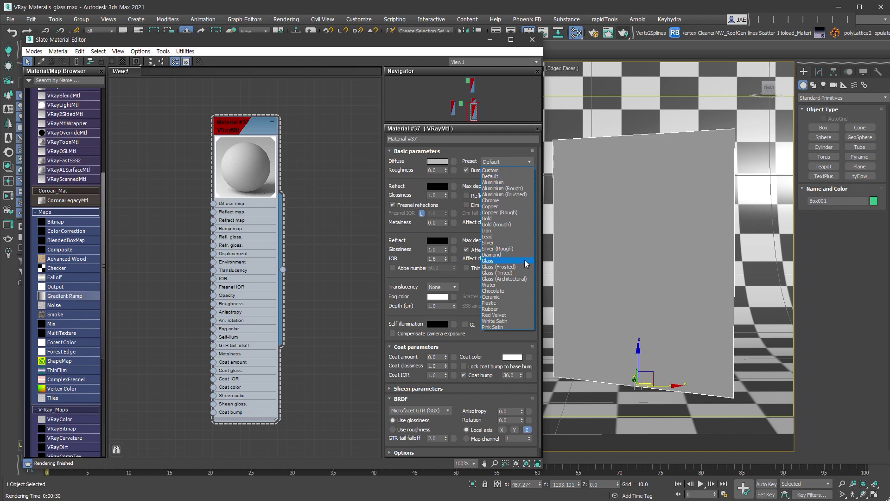
{"action": "left_click", "coordinate": [526, 261]}
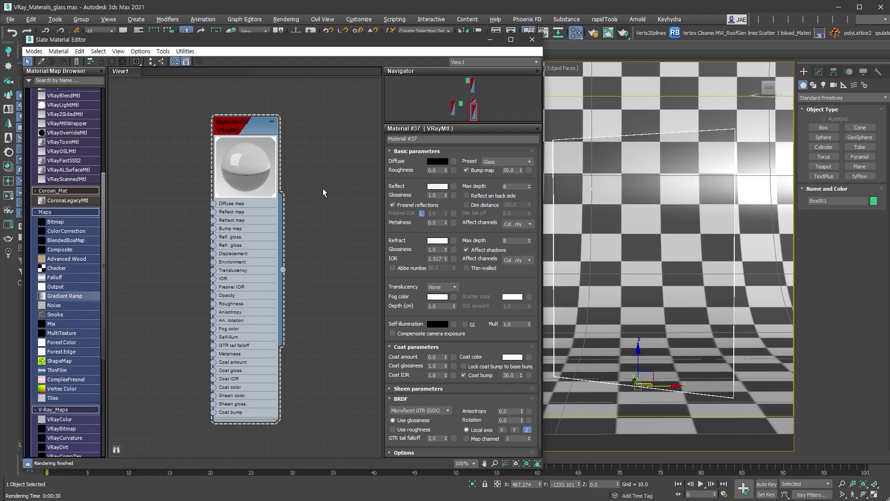
{"action": "left_click", "coordinate": [519, 161]}
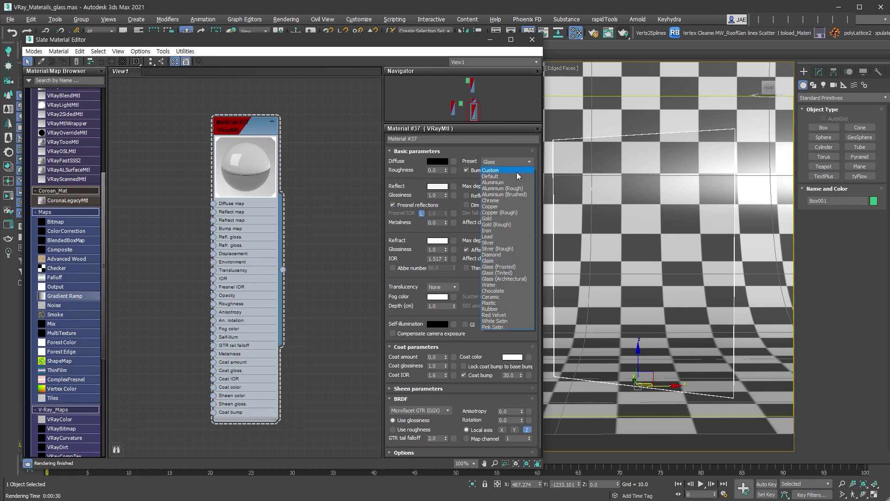
{"action": "left_click", "coordinate": [516, 176]}
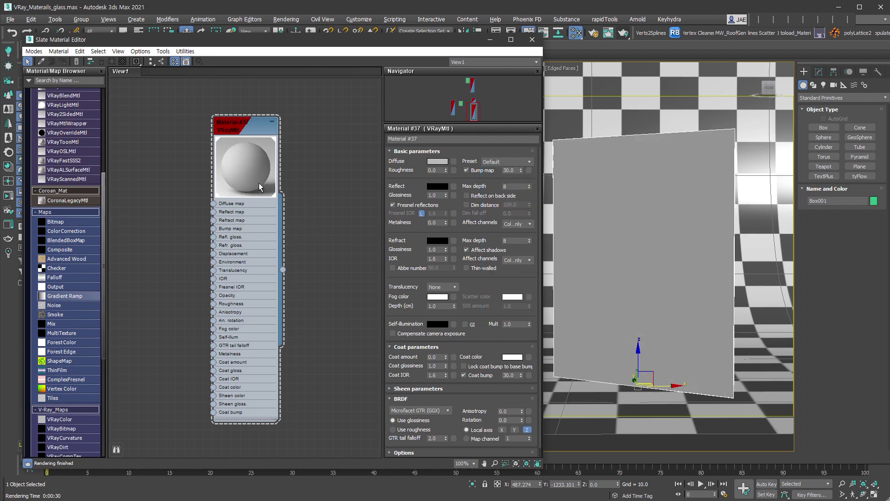
Set both the reflection and refraction colors of the panel's VRayMtl to pure white
{"action": "left_click", "coordinate": [437, 186]}
{"action": "left_click_drag", "start_coordinate": [302, 108], "coordinate": [392, 101]}
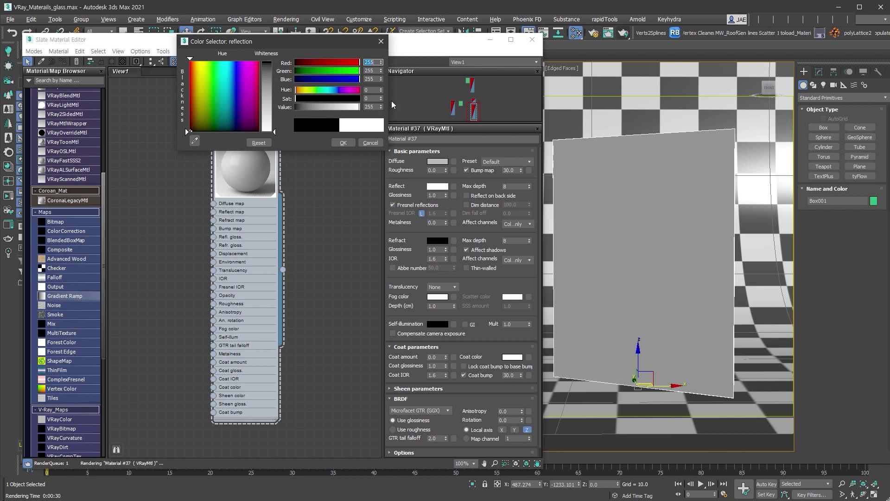
{"action": "left_click", "coordinate": [343, 142]}
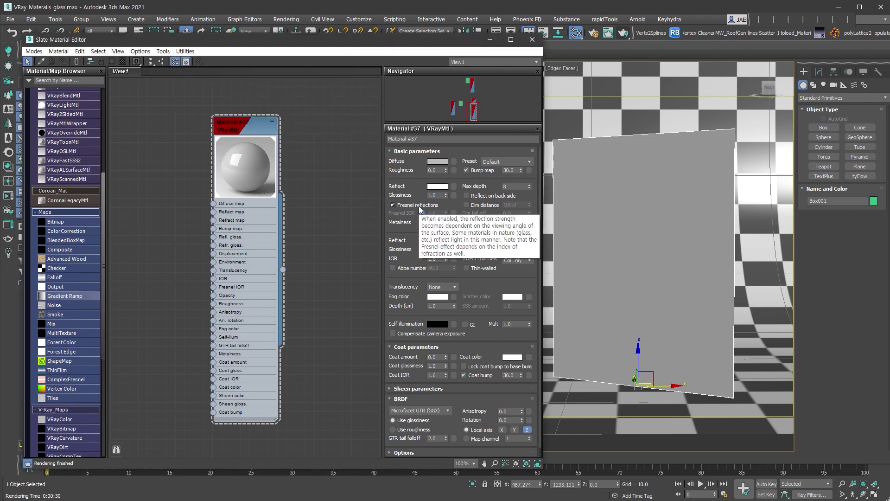
{"action": "left_click", "coordinate": [437, 240]}
{"action": "left_click_drag", "start_coordinate": [299, 108], "coordinate": [371, 107]}
{"action": "left_click", "coordinate": [343, 142]}
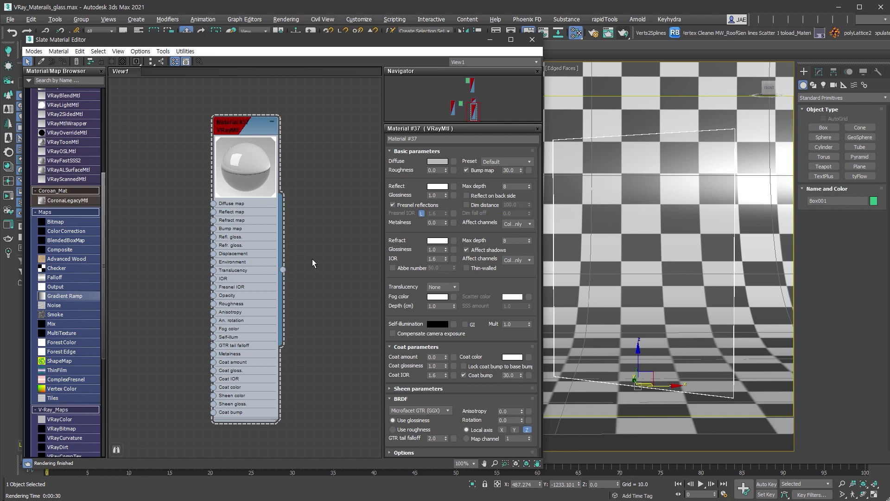
Tint the material's fog color a light bluish grey with a depth of 15 cm and render the scene
{"action": "left_click", "coordinate": [438, 296]}
{"action": "mouse_move", "coordinate": [230, 121]}
{"action": "left_mouse_down"}
{"action": "mouse_move", "coordinate": [275, 130]}
{"action": "mouse_move", "coordinate": [276, 118]}
{"action": "left_mouse_up"}
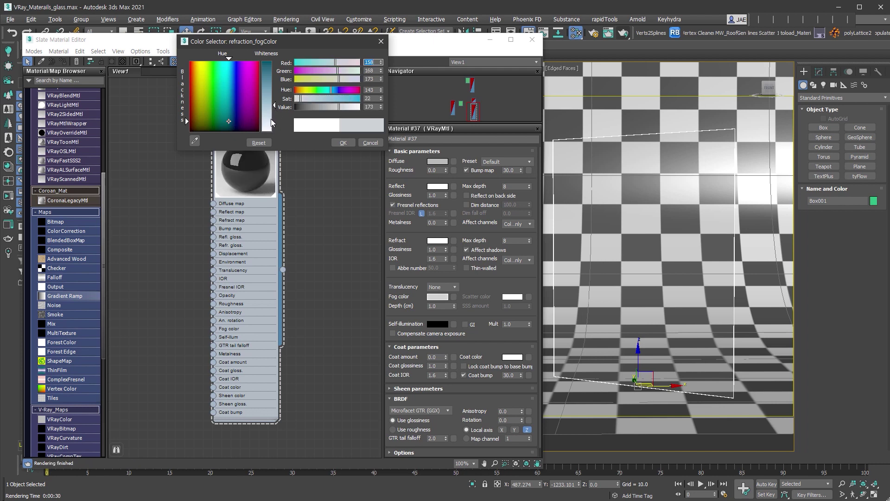
{"action": "left_click", "coordinate": [343, 143]}
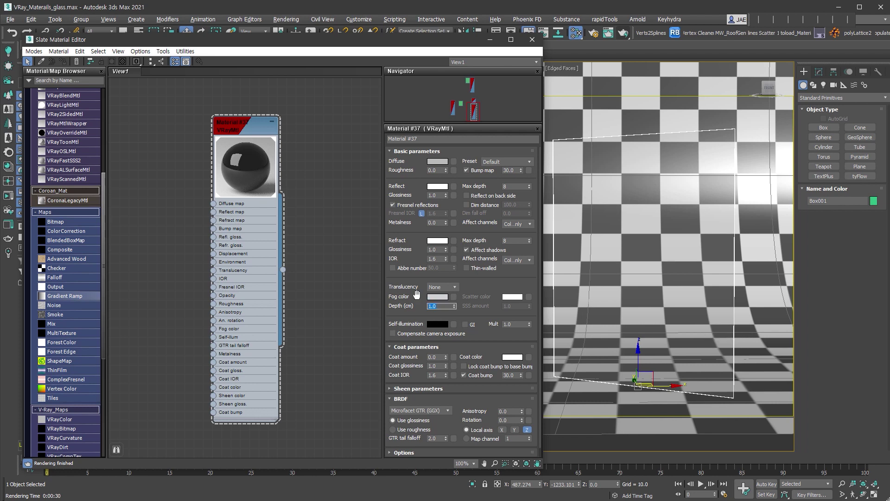
{"action": "type", "text": "15"}
{"action": "key", "text": "Return"}
{"action": "left_click", "coordinate": [624, 32]}
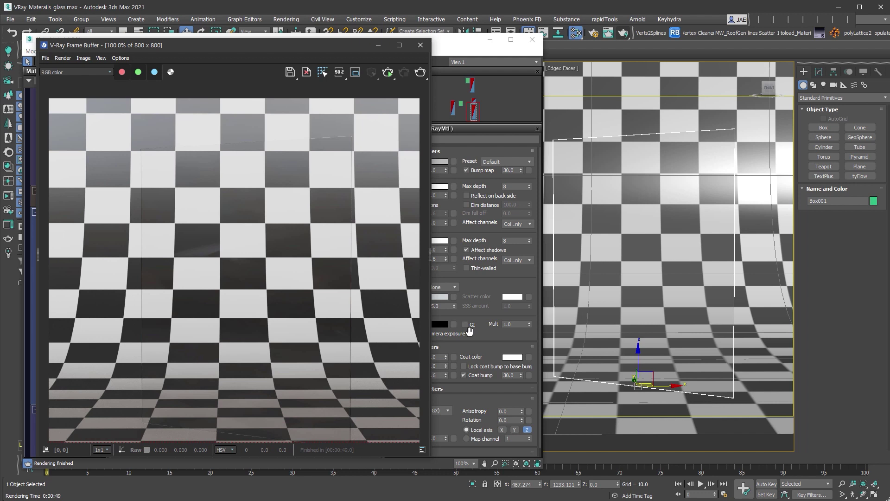
Select the box's large front polygon and detach it as a clone
{"action": "left_click", "coordinate": [818, 72]}
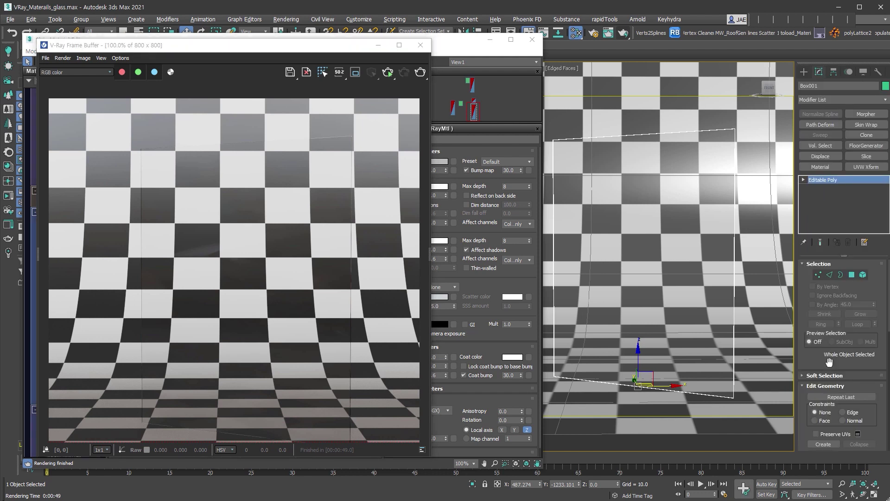
{"action": "left_click", "coordinate": [852, 275]}
{"action": "left_click", "coordinate": [659, 318]}
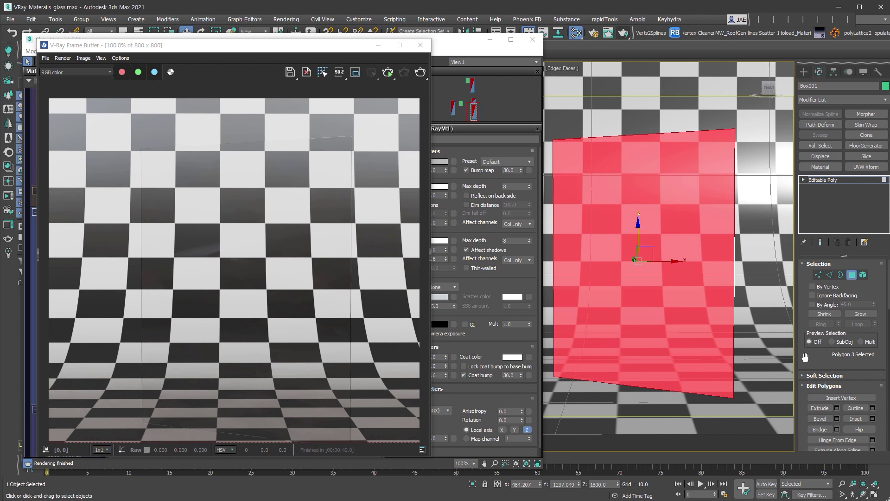
{"action": "scroll", "coordinate": [815, 345], "scroll_direction": "down", "scroll_amount": 5}
{"action": "left_click", "coordinate": [859, 444]}
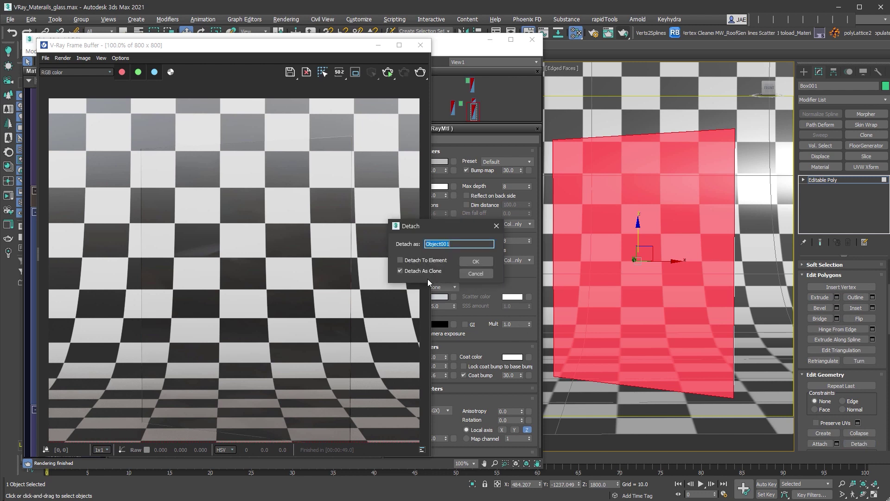
{"action": "left_click", "coordinate": [472, 262]}
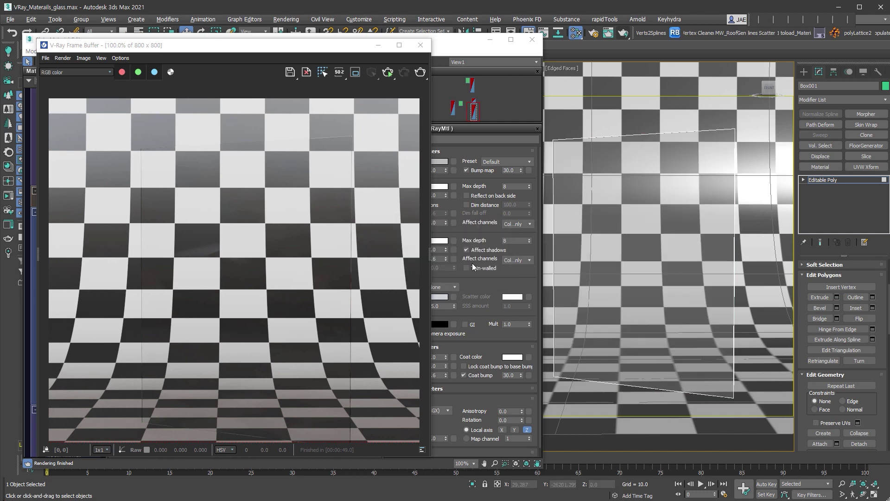
Clear the material editor, render and reference image windows away, leave polygon editing, and select the detached front face object
{"action": "left_click", "coordinate": [490, 40]}
{"action": "left_click", "coordinate": [380, 46]}
{"action": "left_click", "coordinate": [316, 80]}
{"action": "left_click", "coordinate": [410, 306]}
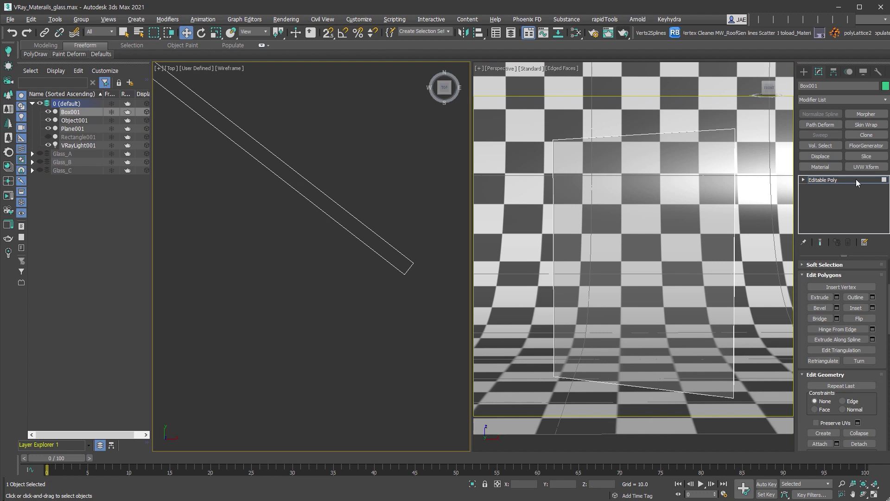
{"action": "left_click", "coordinate": [857, 180]}
{"action": "left_click", "coordinate": [397, 272]}
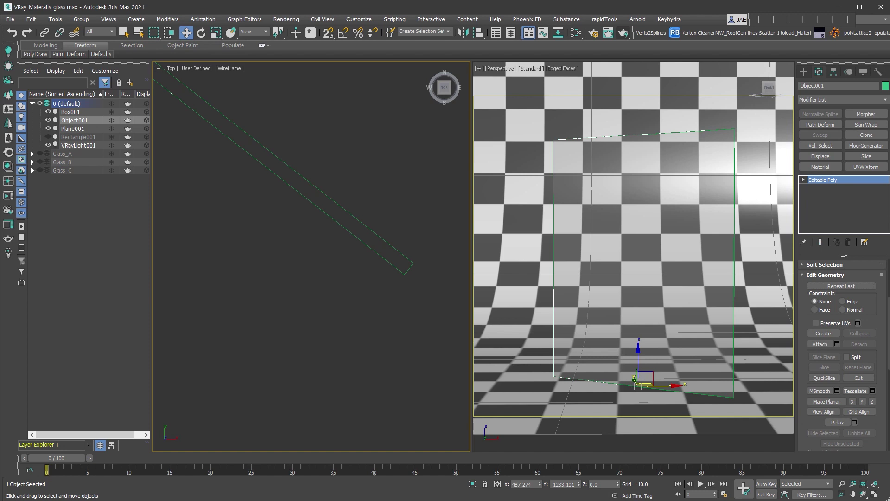
Offset the detached face from the glass with a Push modifier of 0.05
{"action": "key", "text": "shift+p"}
{"action": "left_click", "coordinate": [862, 278]}
{"action": "double_click", "coordinate": [862, 278]}
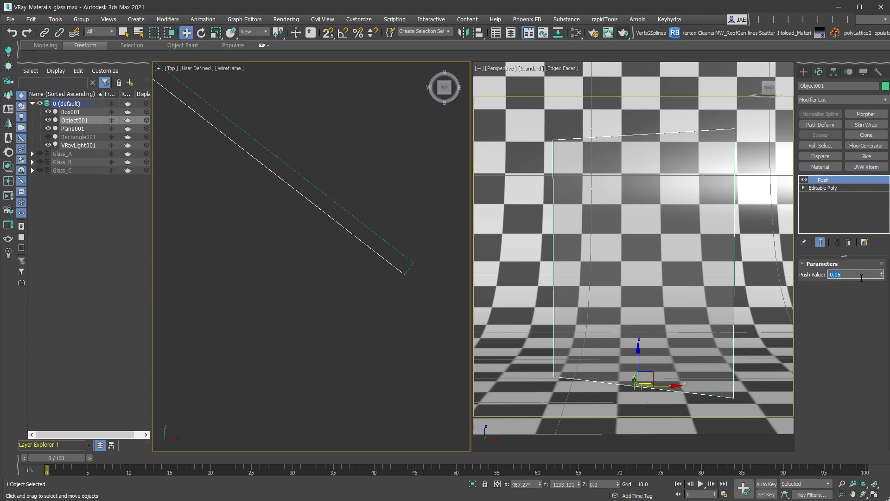
Review the detached face's rendering options in Object Properties and collapse its modifier stack to Editable Poly
{"action": "middle_click_drag", "start_coordinate": [404, 281], "coordinate": [310, 278]}
{"action": "right_click", "coordinate": [301, 270]}
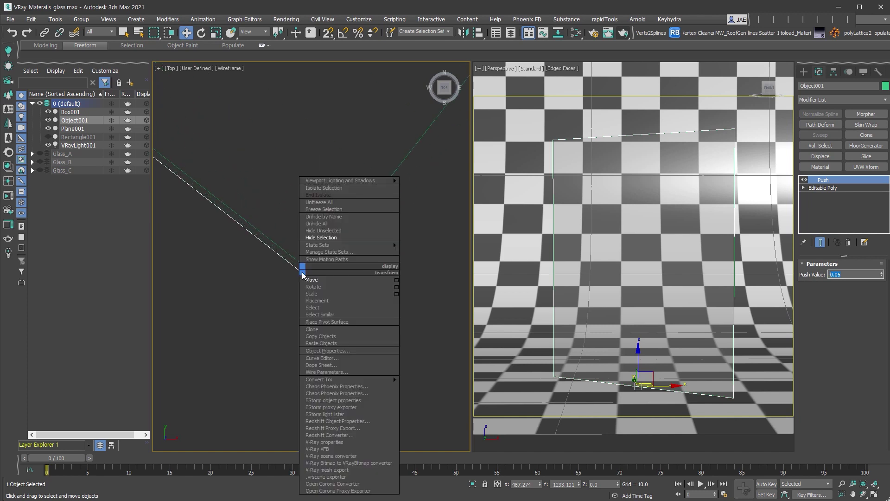
{"action": "left_click", "coordinate": [343, 352]}
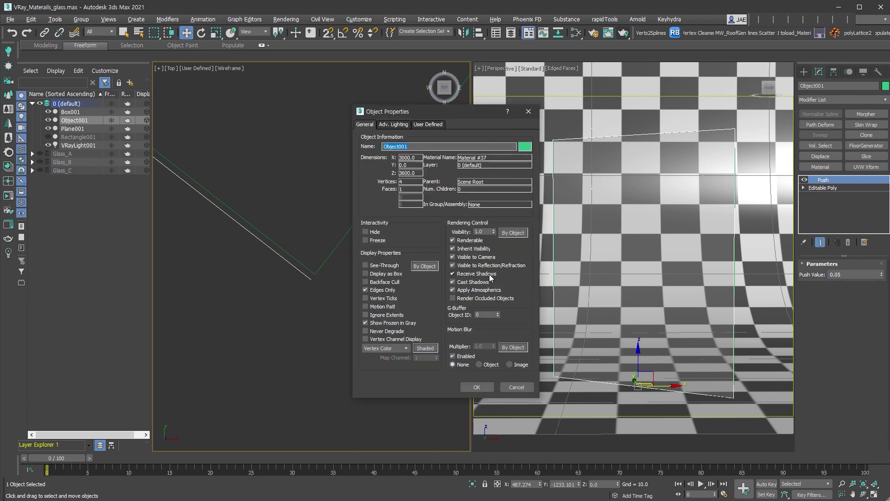
{"action": "left_click", "coordinate": [480, 387]}
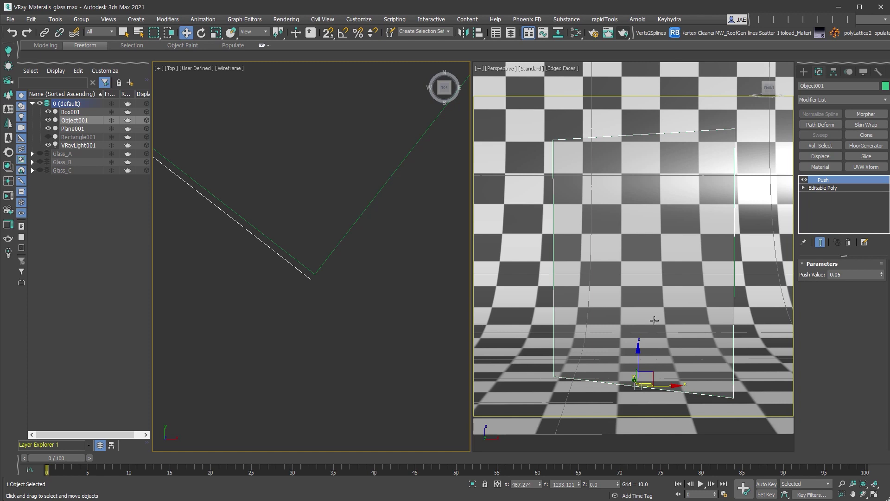
{"action": "key", "text": "ctrl+z"}
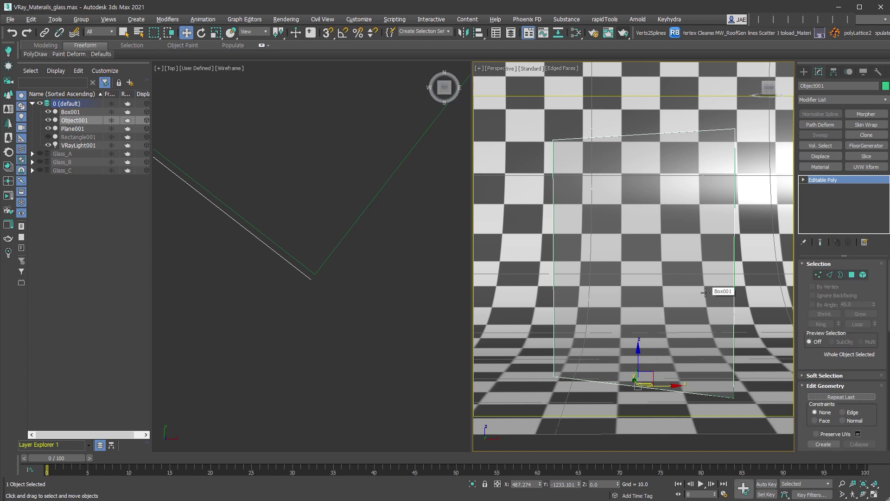
Add a planar UVW Map to the detached face, align it to the face normal, and fit it to the face
{"action": "key", "text": "alt+u"}
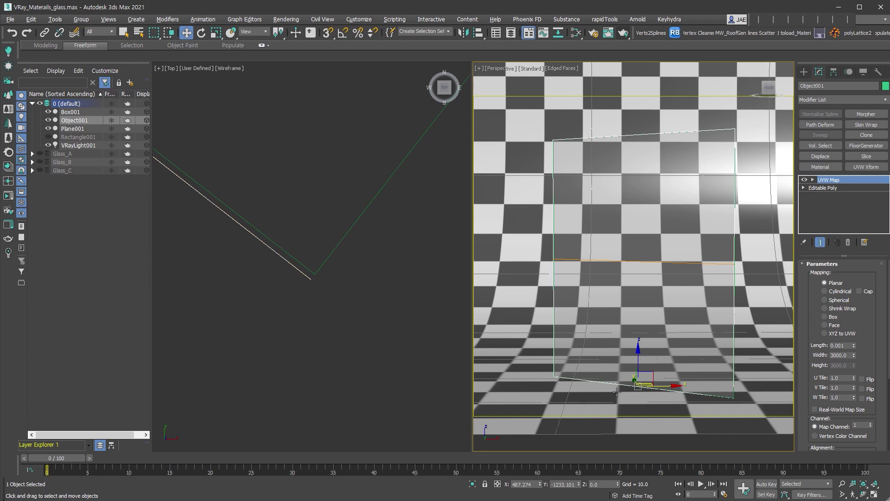
{"action": "scroll", "coordinate": [878, 345], "scroll_direction": "down", "scroll_amount": 5}
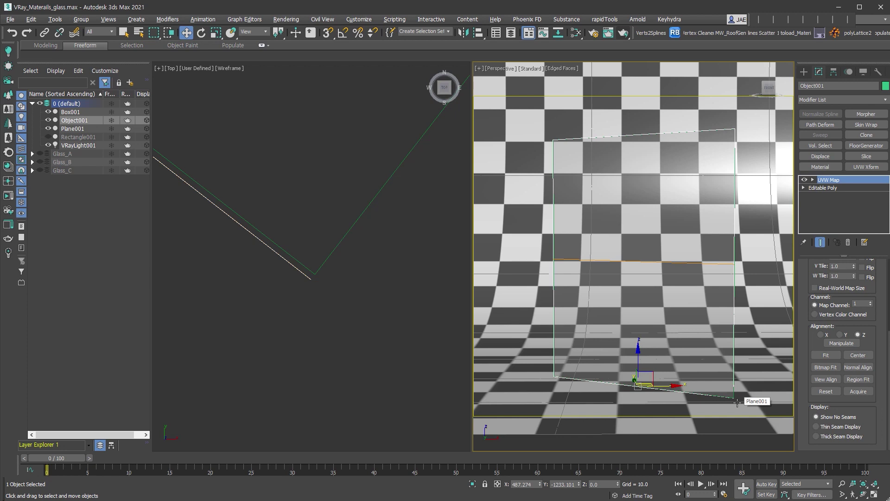
{"action": "left_click", "coordinate": [857, 367]}
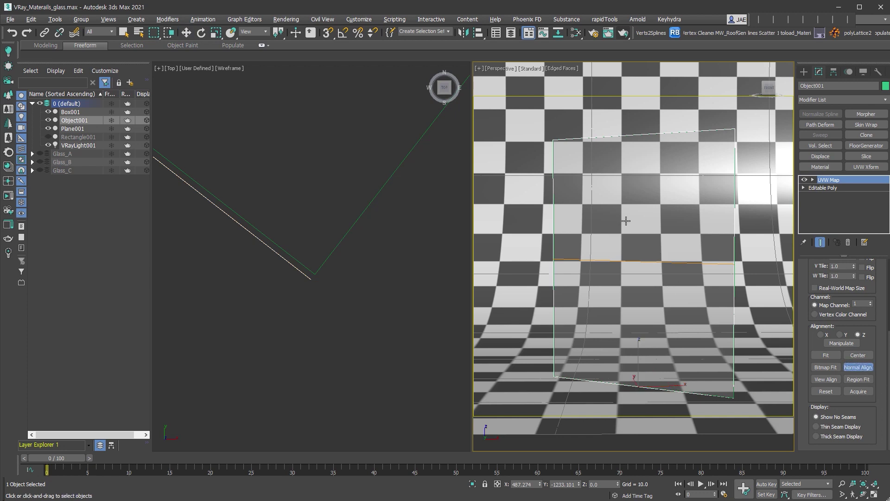
{"action": "mouse_move", "coordinate": [631, 233]}
{"action": "left_mouse_down"}
{"action": "mouse_move", "coordinate": [608, 251]}
{"action": "mouse_move", "coordinate": [660, 254]}
{"action": "mouse_move", "coordinate": [636, 248]}
{"action": "left_mouse_up"}
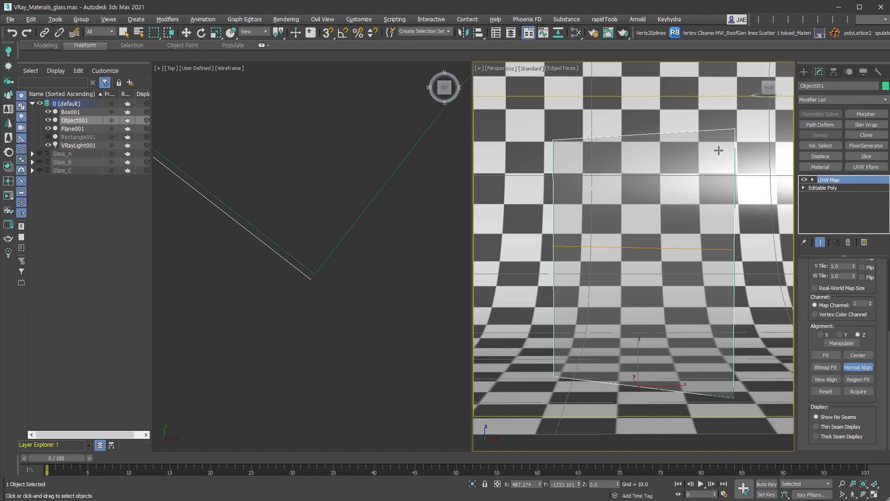
{"action": "left_click", "coordinate": [824, 355]}
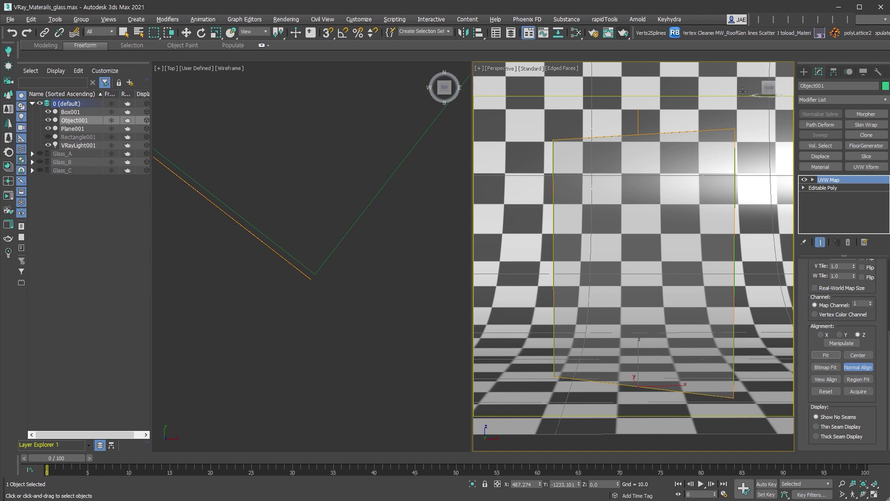
Reopen the Slate Material Editor and add a new VRayMtl node beside the existing glass material
{"action": "left_click", "coordinate": [804, 72]}
{"action": "left_click", "coordinate": [577, 32]}
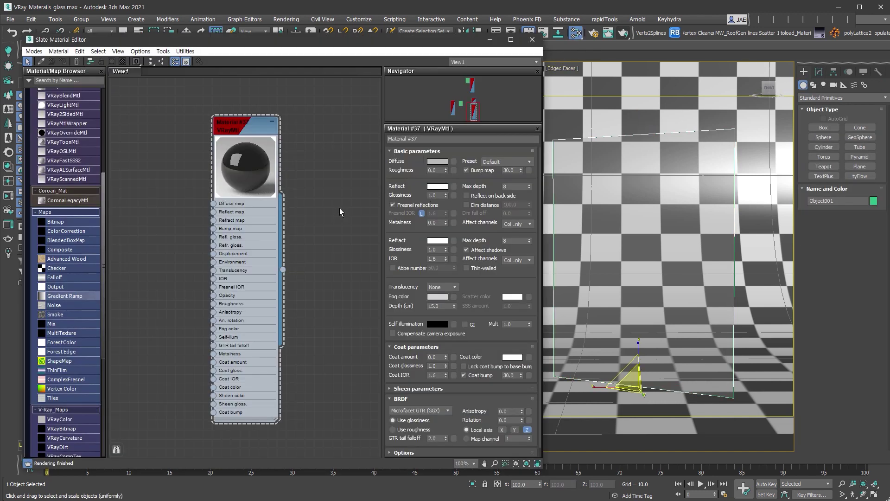
{"action": "left_click_drag", "start_coordinate": [222, 181], "coordinate": [278, 181]}
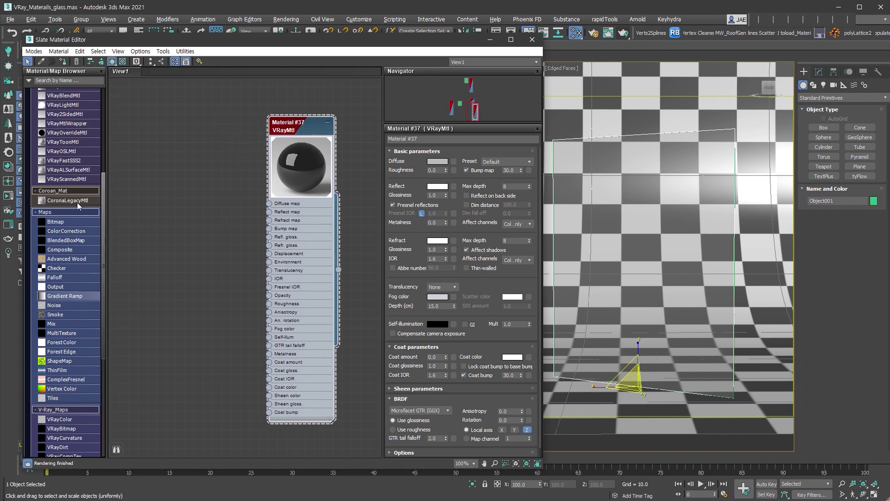
{"action": "scroll", "coordinate": [74, 200], "scroll_direction": "up", "scroll_amount": 3}
{"action": "left_click_drag", "start_coordinate": [57, 153], "coordinate": [189, 139]}
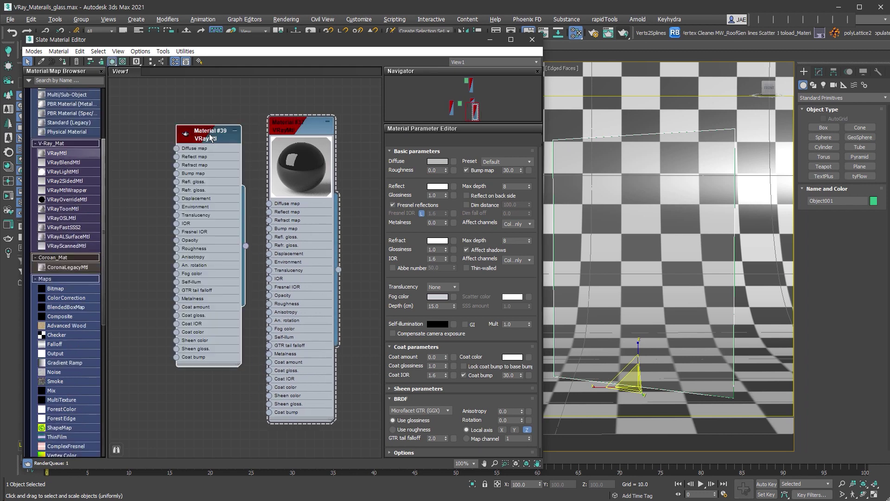
Set the new VRayMtl's diffuse color to a light grey with RGB values of 179
{"action": "left_click", "coordinate": [437, 162]}
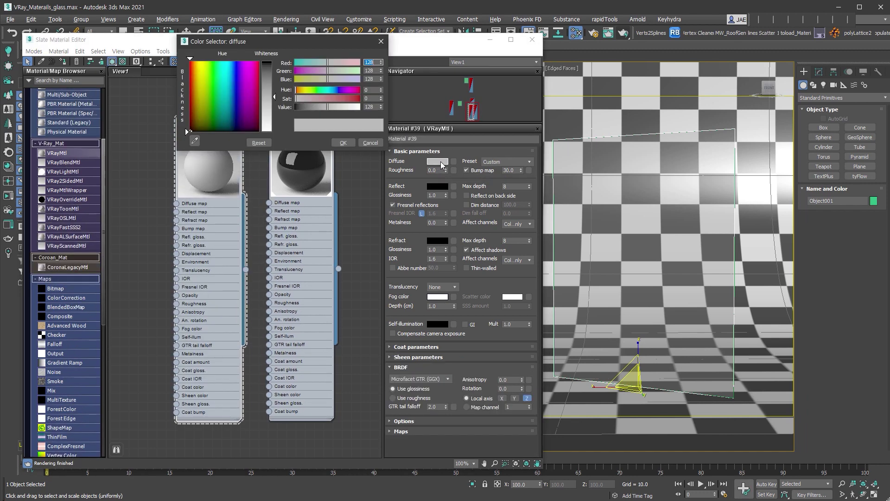
{"action": "left_click", "coordinate": [342, 108]}
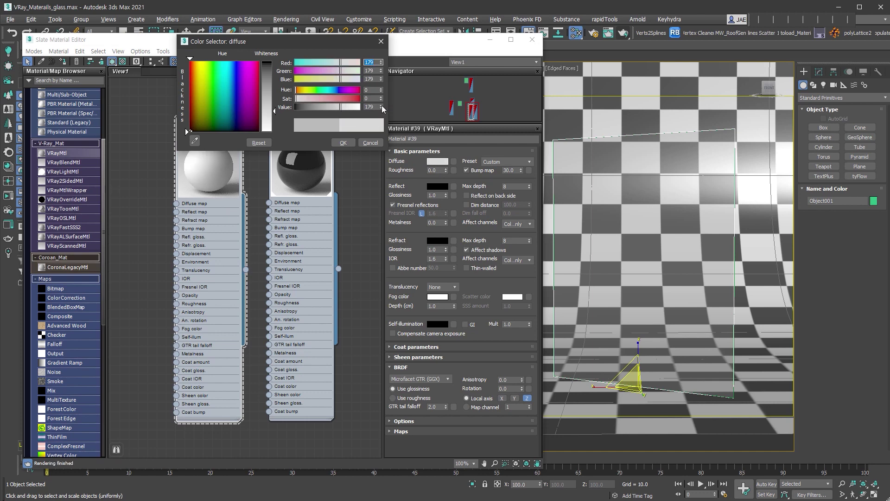
{"action": "left_click", "coordinate": [343, 142]}
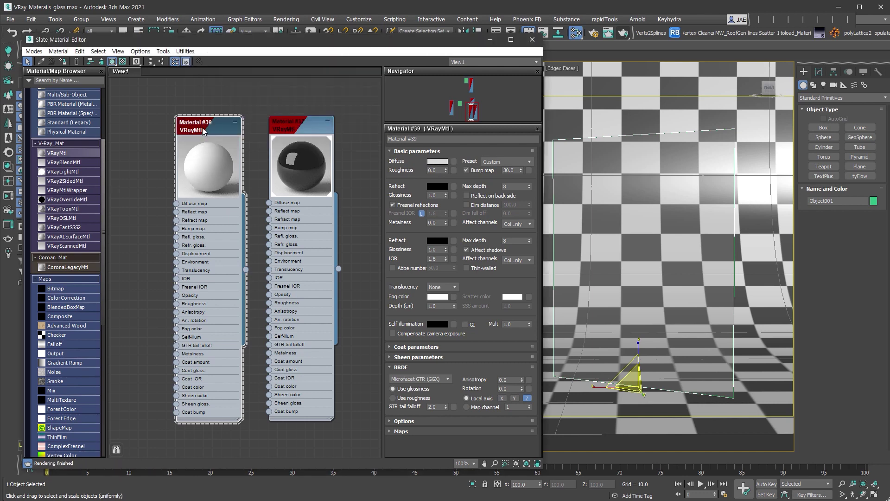
Assign the new material to the detached face and name it film
{"action": "left_click", "coordinate": [63, 61]}
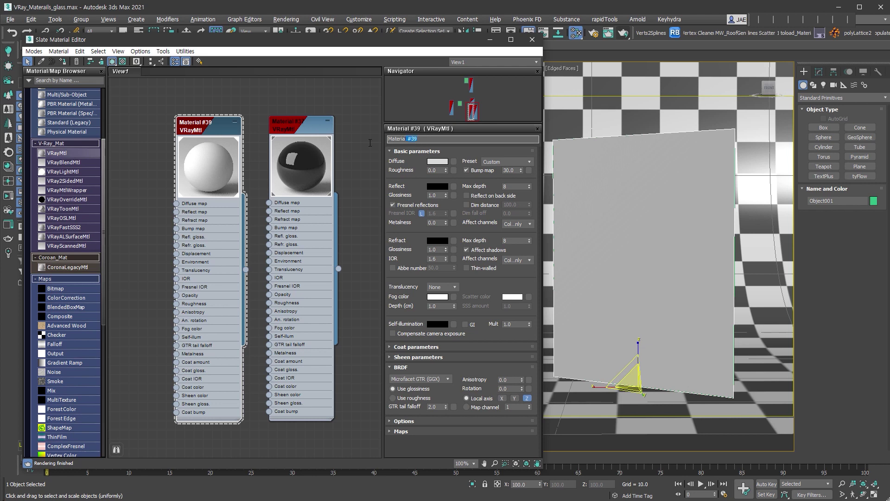
{"action": "type", "text": "film"}
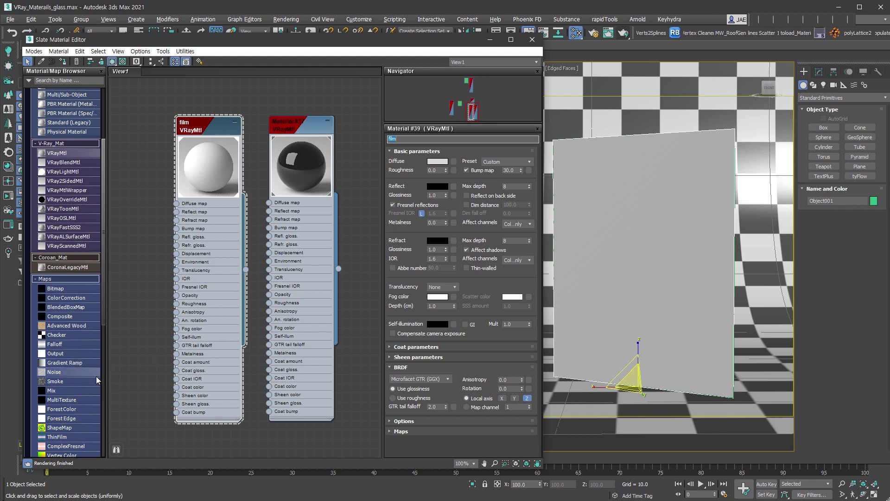
Add a Gradient Ramp map beside the film material and connect it to the material's Opacity input
{"action": "left_click_drag", "start_coordinate": [65, 365], "coordinate": [140, 269]}
{"action": "double_click", "coordinate": [128, 268]}
{"action": "left_click_drag", "start_coordinate": [205, 138], "coordinate": [225, 156]}
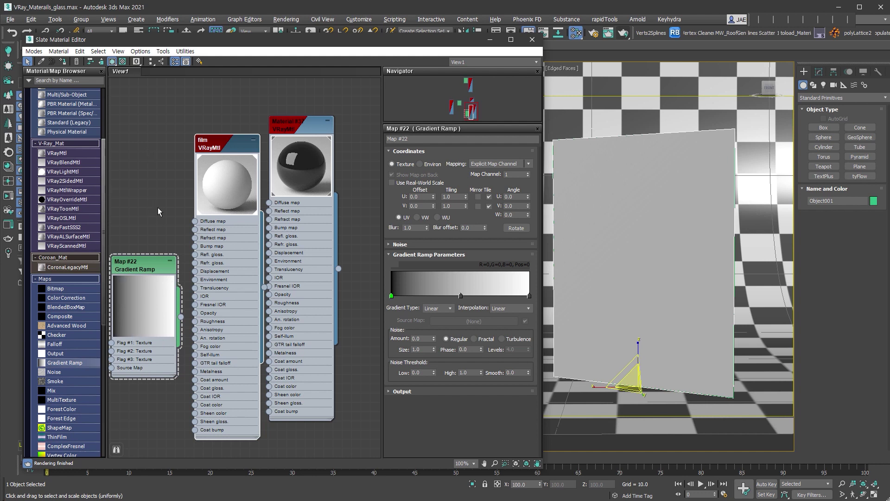
{"action": "left_click_drag", "start_coordinate": [181, 317], "coordinate": [197, 319]}
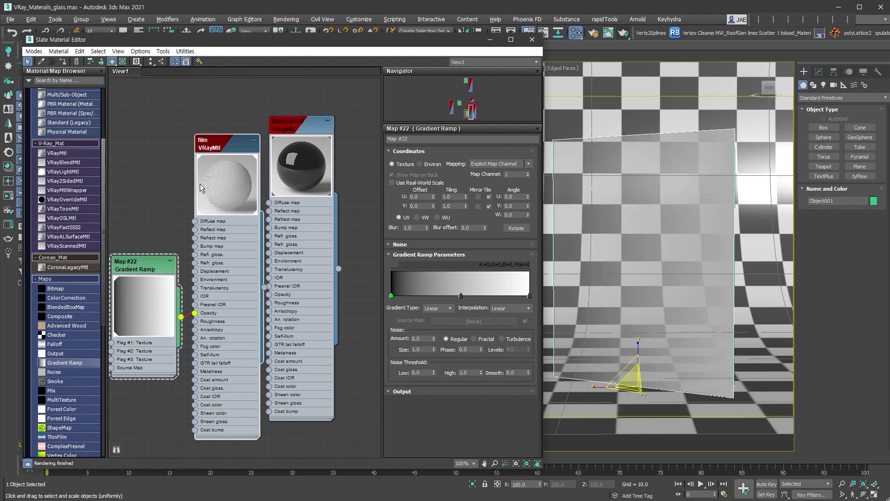
Rotate the Gradient Ramp by setting its W angle to 90, and test-render the perspective view
{"action": "left_click", "coordinate": [514, 214]}
{"action": "type", "text": "90"}
{"action": "key", "text": "Return"}
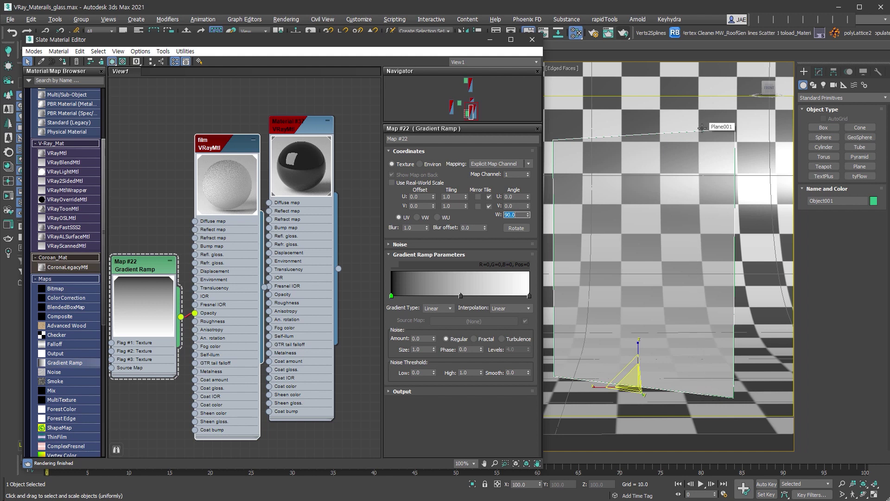
{"action": "left_click", "coordinate": [626, 39]}
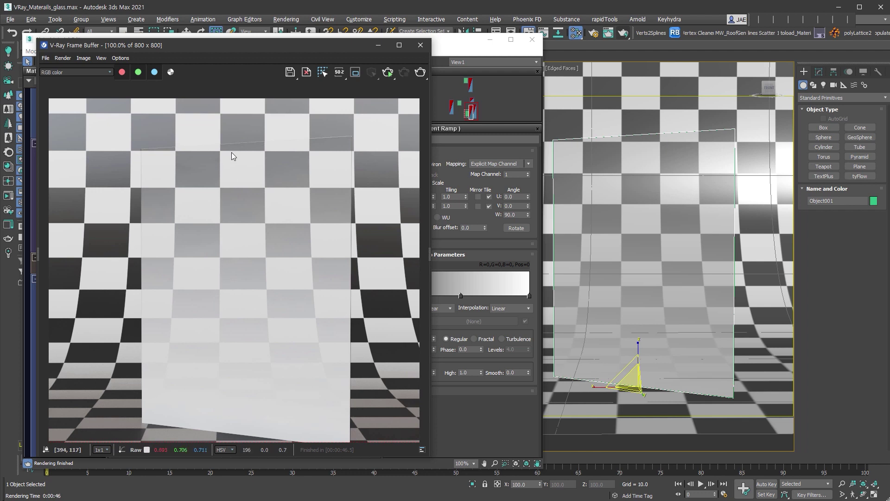
{"action": "left_click", "coordinate": [420, 46]}
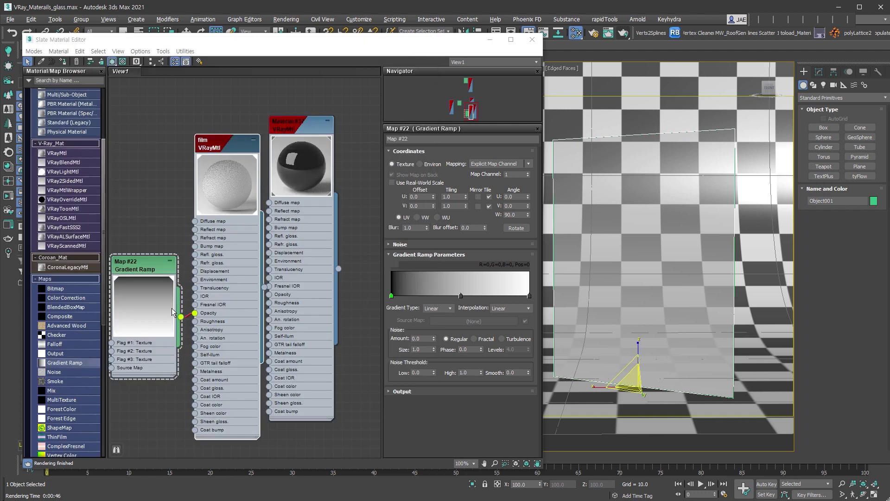
Set the Gradient Ramp's middle flag at position 50 to black and test-render the perspective view
{"action": "left_click", "coordinate": [461, 296]}
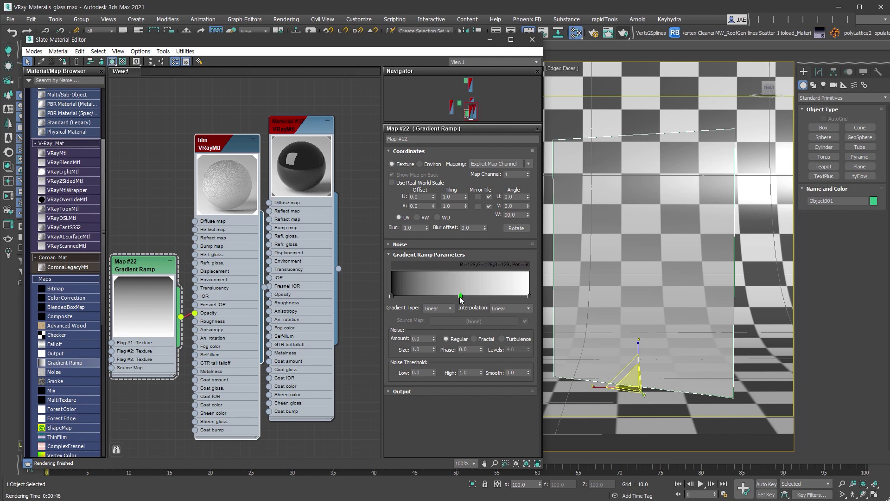
{"action": "double_click", "coordinate": [460, 296]}
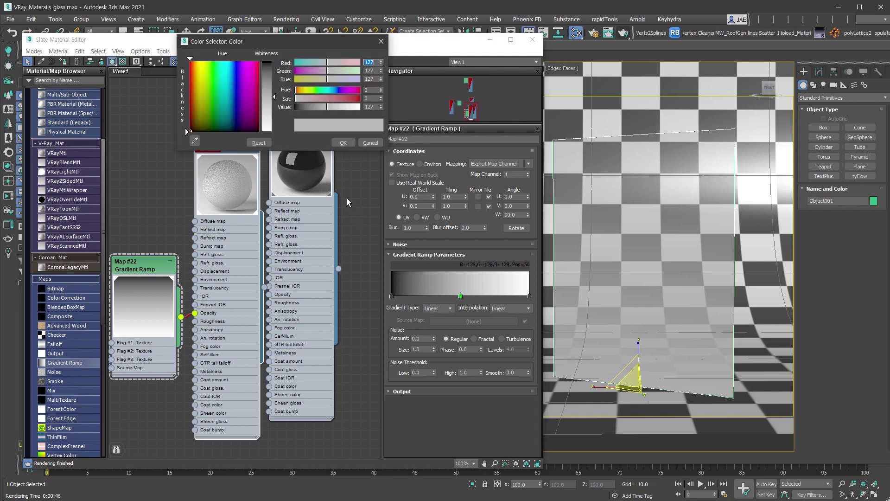
{"action": "left_click_drag", "start_coordinate": [327, 107], "coordinate": [284, 110]}
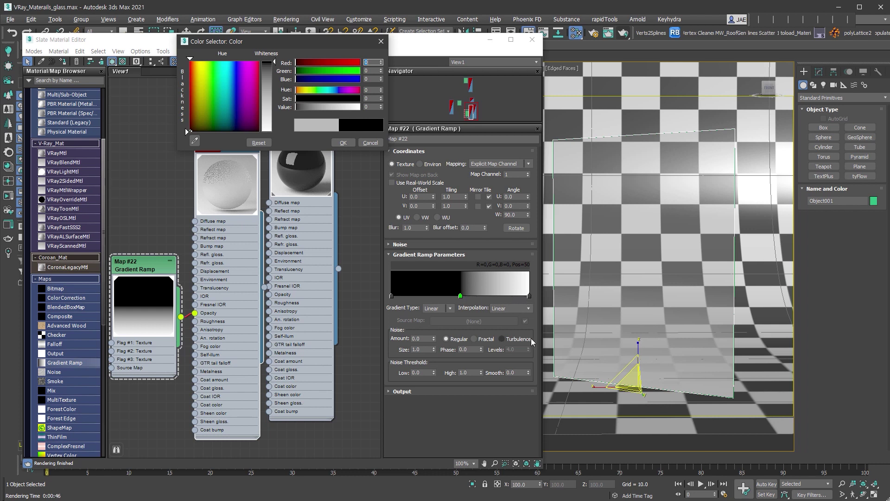
{"action": "left_click", "coordinate": [343, 143]}
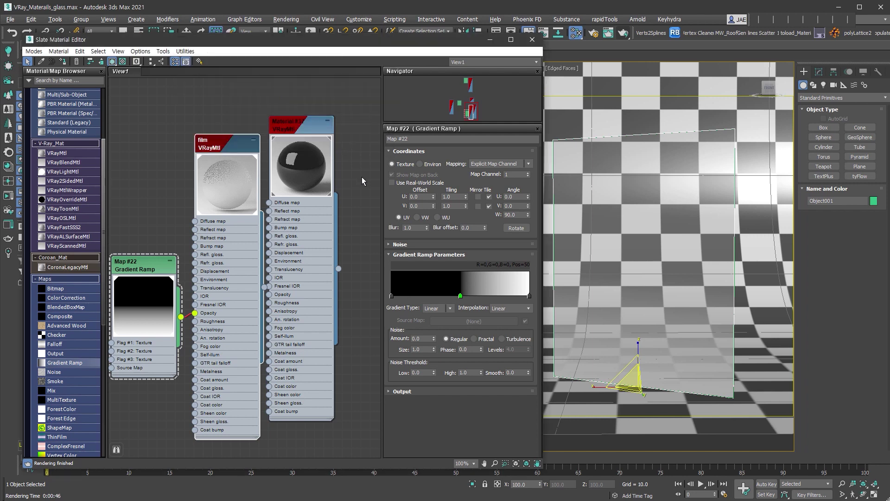
{"action": "key", "text": "shift+q"}
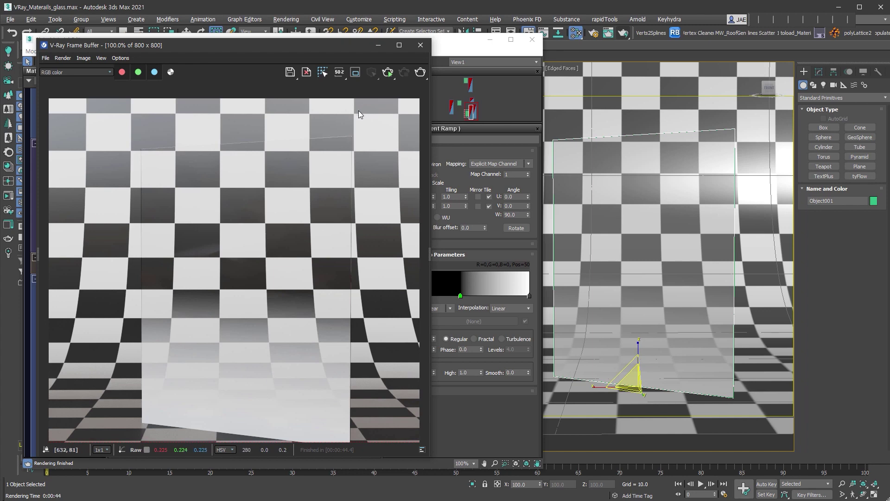
{"action": "left_click", "coordinate": [415, 49]}
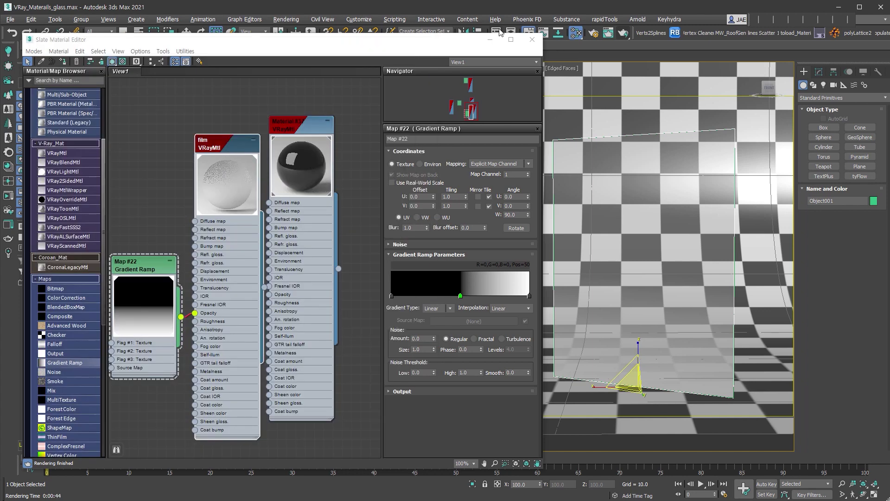
Set the detached face's Push value to -10.1 to move it through the glass, and inspect the offset in the Top view
{"action": "left_click", "coordinate": [532, 40]}
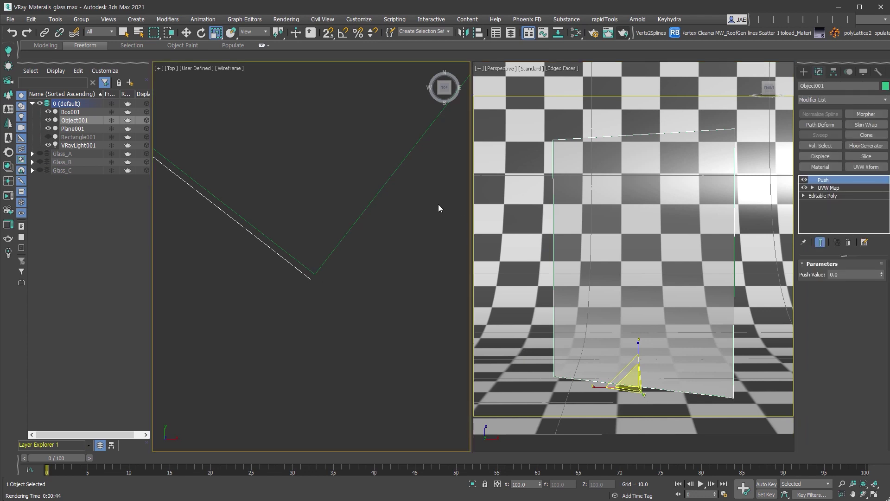
{"action": "middle_click_drag", "start_coordinate": [350, 263], "coordinate": [306, 407]}
{"action": "left_click_drag", "start_coordinate": [882, 273], "coordinate": [888, 291]}
{"action": "middle_click_drag", "start_coordinate": [415, 219], "coordinate": [330, 210]}
{"action": "scroll", "coordinate": [330, 210], "scroll_direction": "up", "scroll_amount": 5}
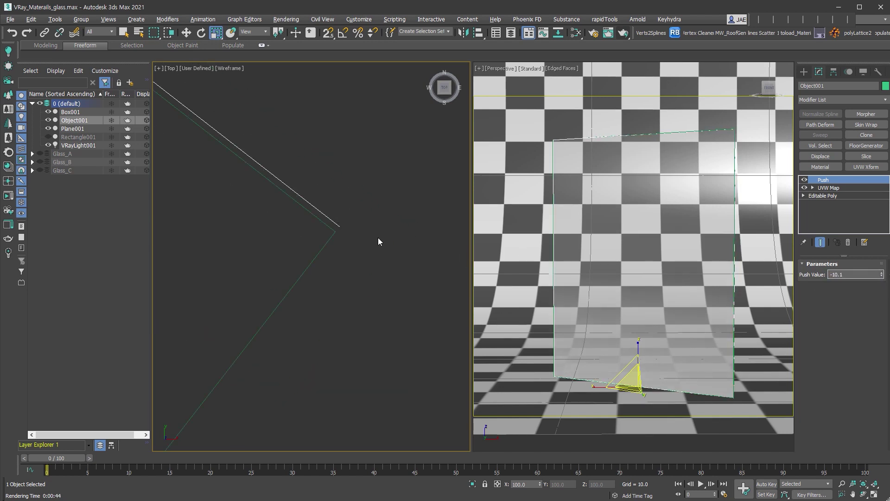
Change the glass material's fog color to a light orange-brown and start a render of the perspective view
{"action": "key", "text": "m"}
{"action": "double_click", "coordinate": [297, 124]}
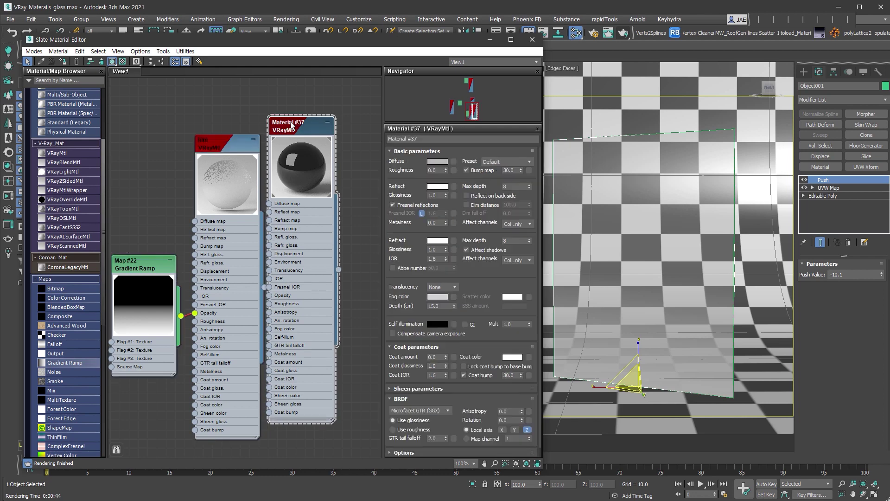
{"action": "left_click", "coordinate": [438, 297]}
{"action": "left_click_drag", "start_coordinate": [268, 106], "coordinate": [275, 79]}
{"action": "left_click", "coordinate": [343, 142]}
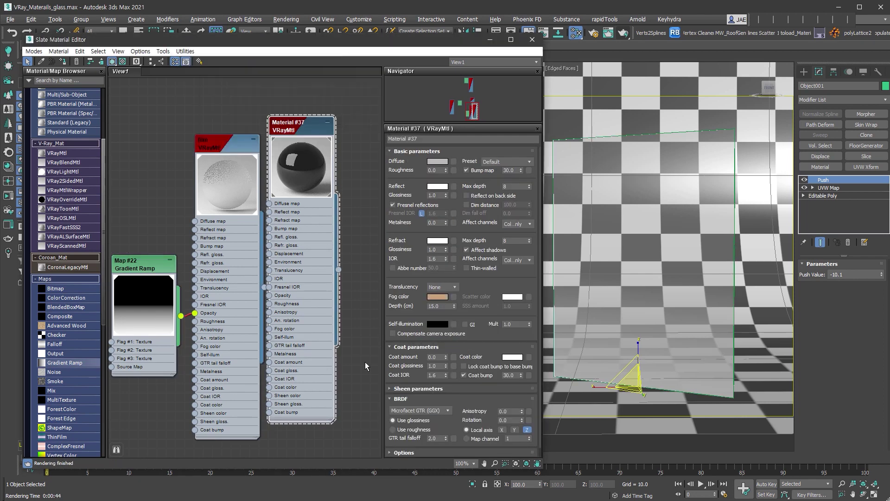
{"action": "left_click", "coordinate": [533, 40]}
{"action": "left_click", "coordinate": [625, 33]}
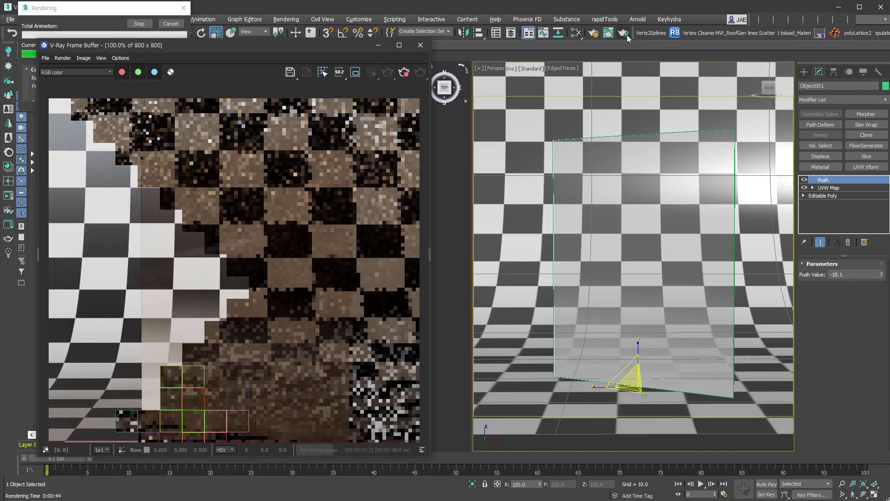